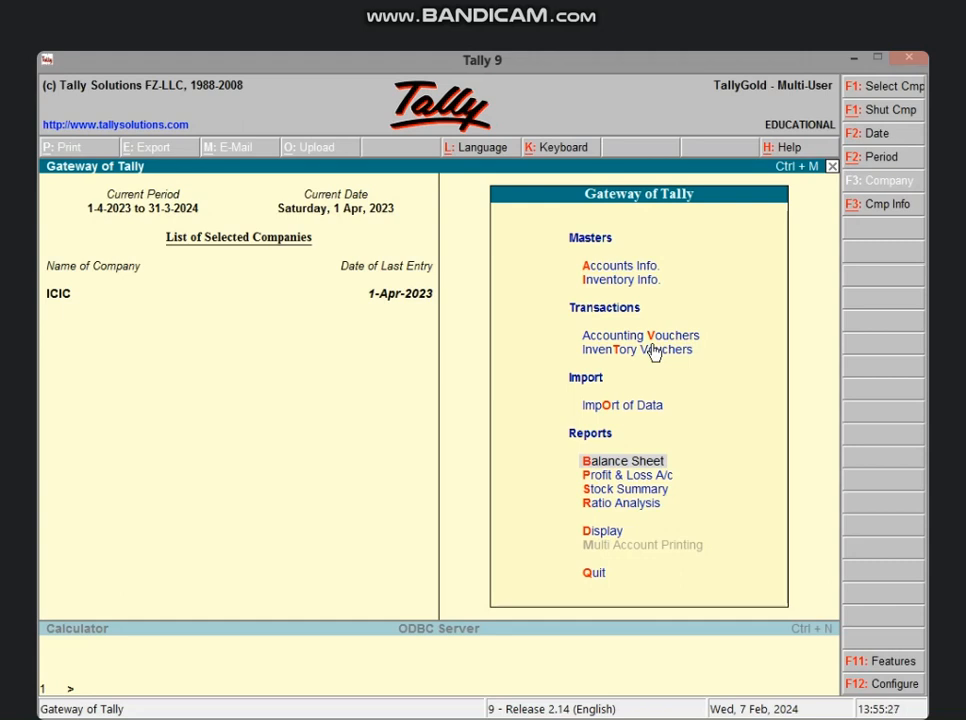
Open a new sales voucher and switch it from invoice to voucher mode with debit and credit lines
{"action": "left_click", "coordinate": [653, 344]}
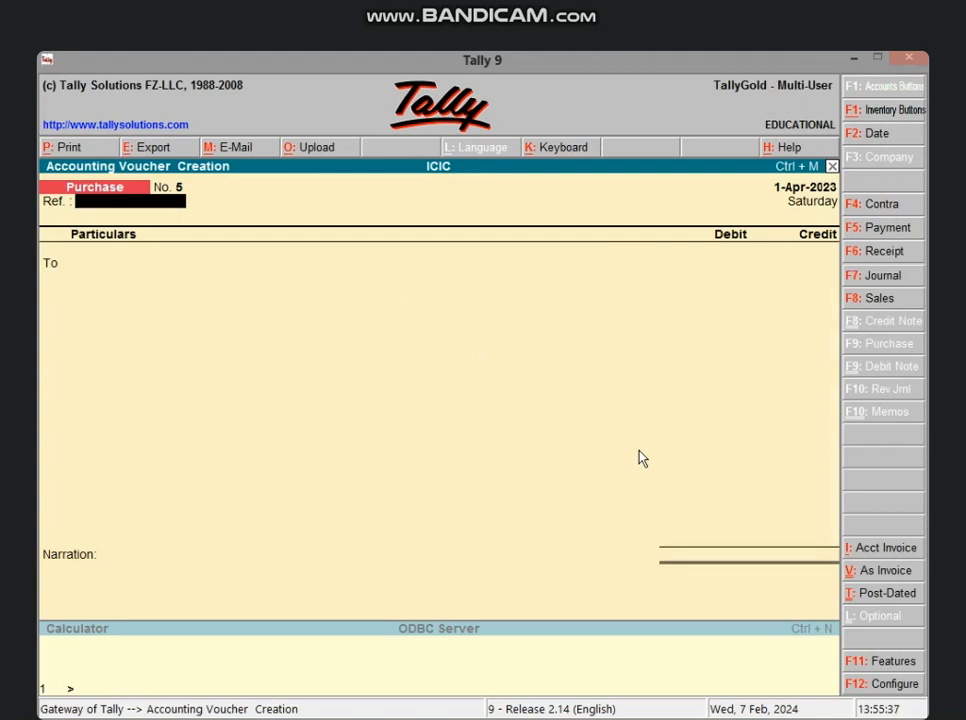
{"action": "left_click", "coordinate": [877, 300]}
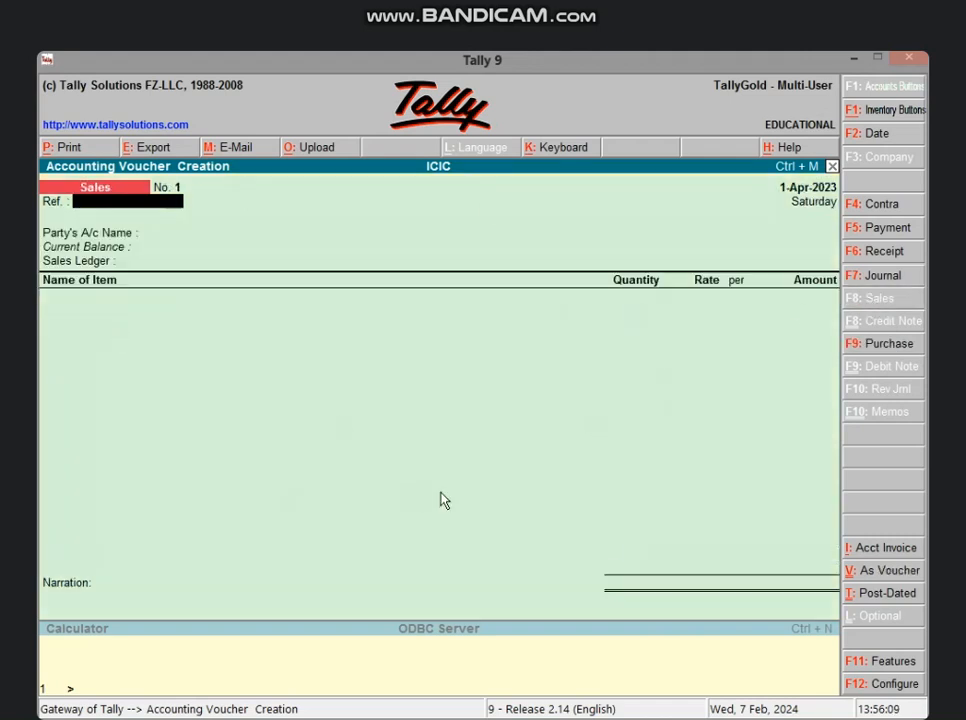
{"action": "left_click", "coordinate": [870, 572]}
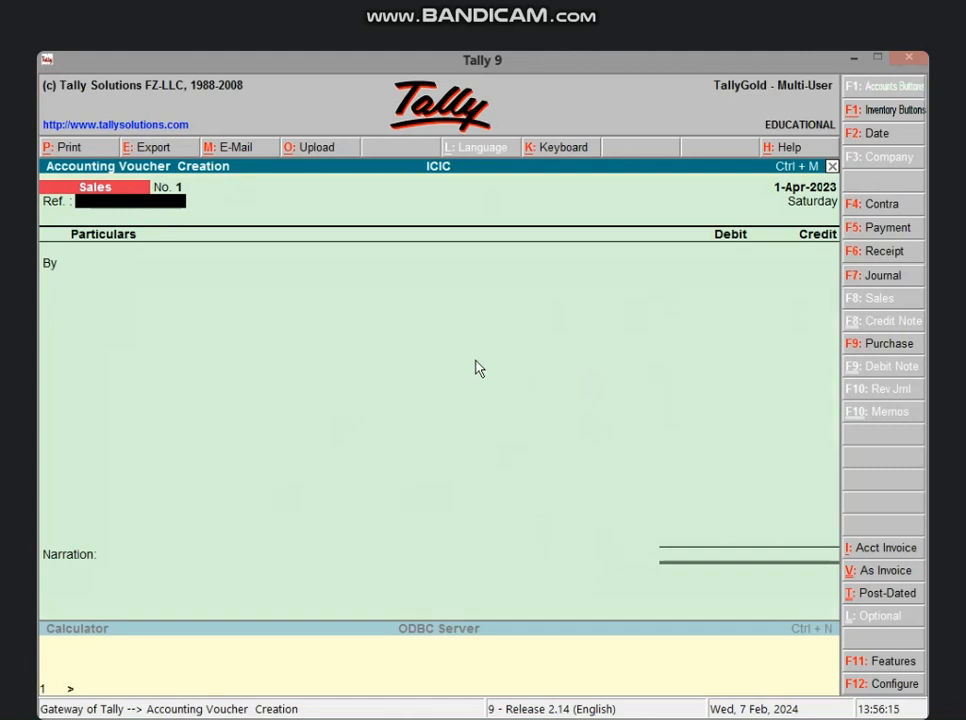
Debit the Cash ledger with 25,000 in the sales voucher, leaving the reference blank
{"action": "key", "text": "Return"}
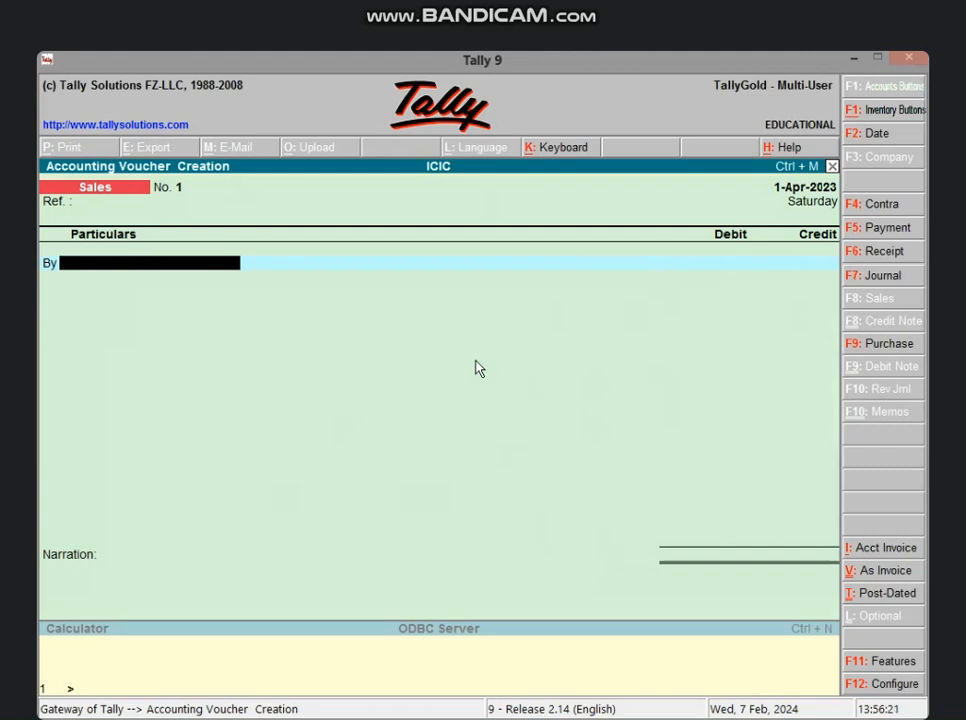
{"action": "type", "text": "CA"}
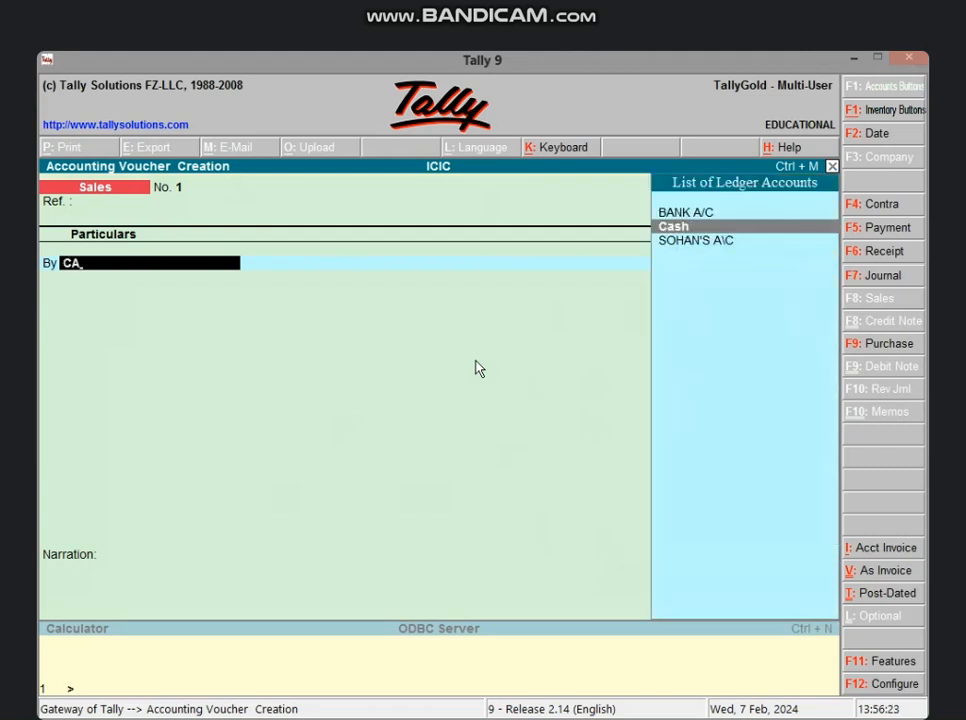
{"action": "key", "text": "Return"}
{"action": "type", "text": "25000"}
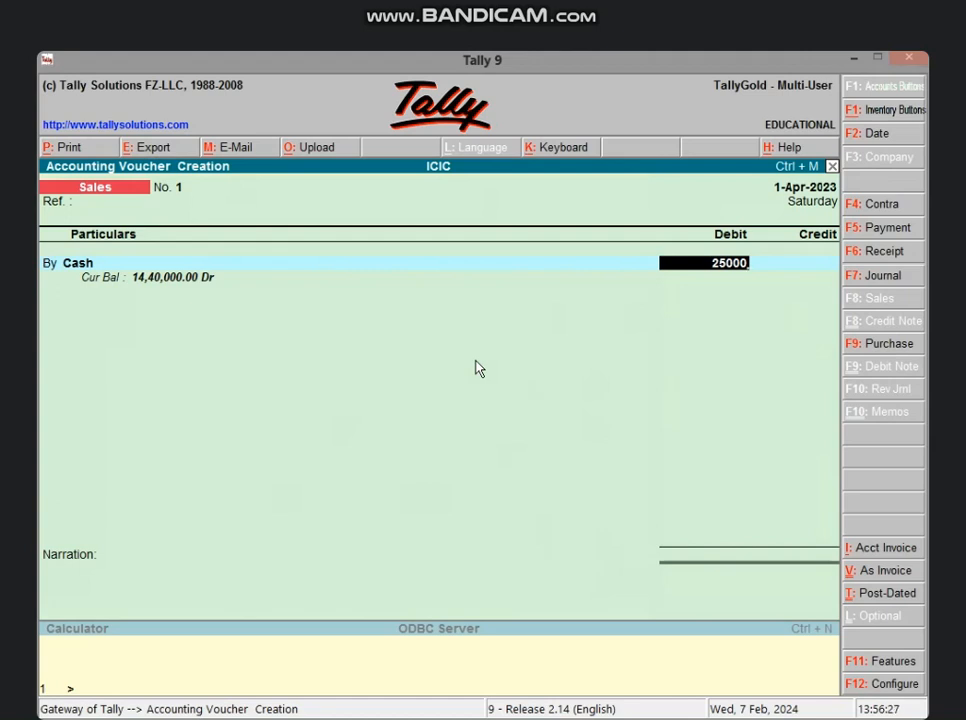
{"action": "key", "text": "Return"}
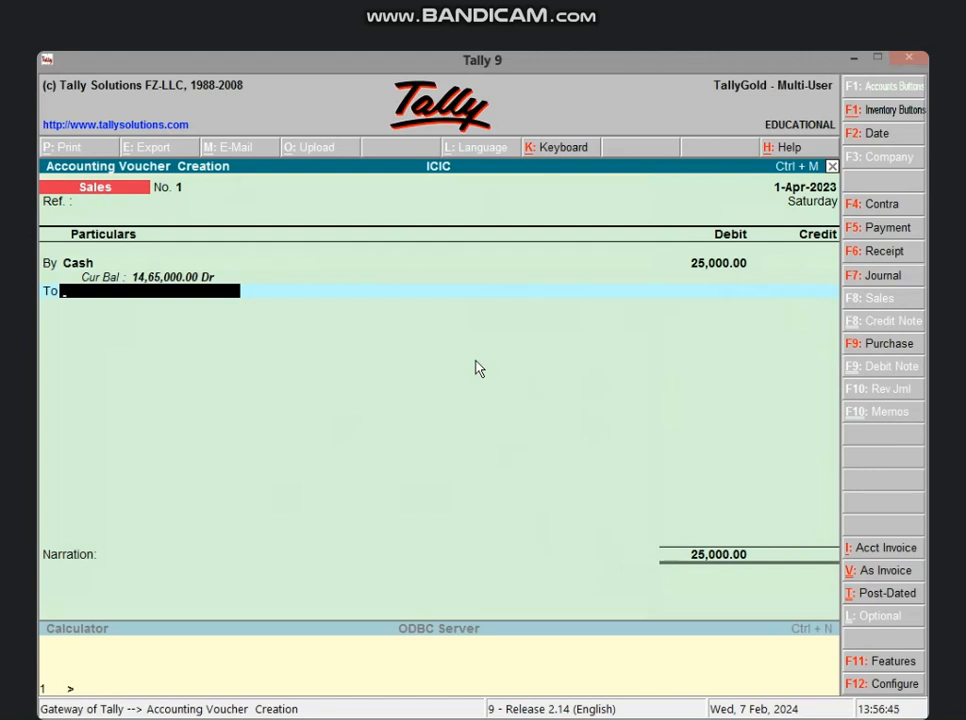
Create a ledger named SALES A/C under the Sales Accounts group from the voucher's credit line
{"action": "key", "text": "alt+c"}
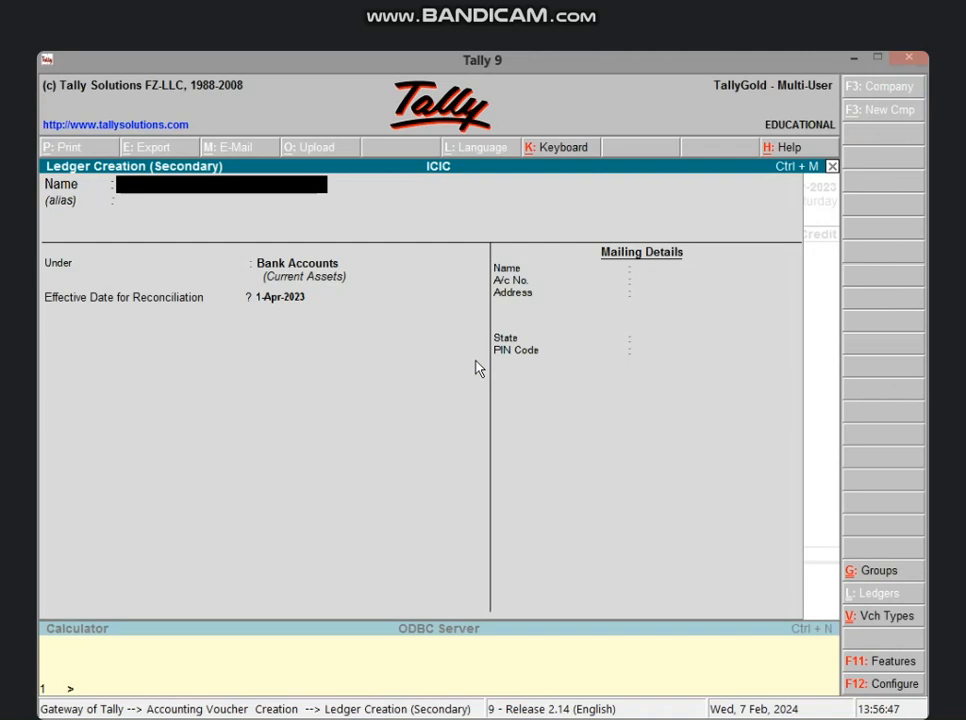
{"action": "type", "text": "SALES A"}
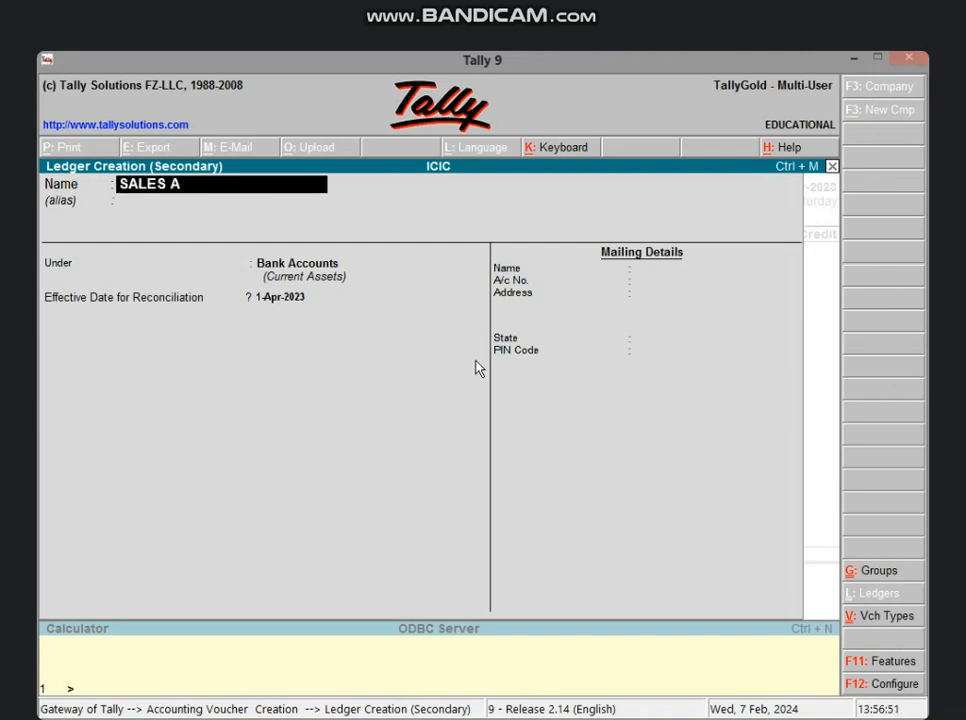
{"action": "type", "text": "/C"}
{"action": "key", "text": "Return"}
{"action": "key", "text": "Return"}
{"action": "type", "text": "SA"}
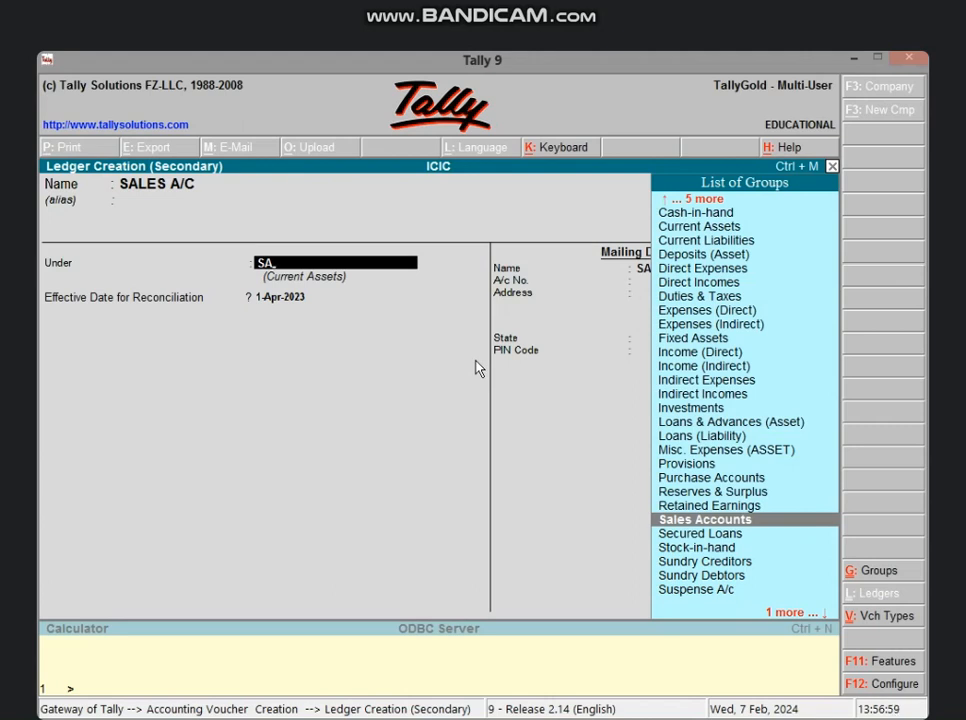
{"action": "key", "text": "Return"}
{"action": "key", "text": "Return"}
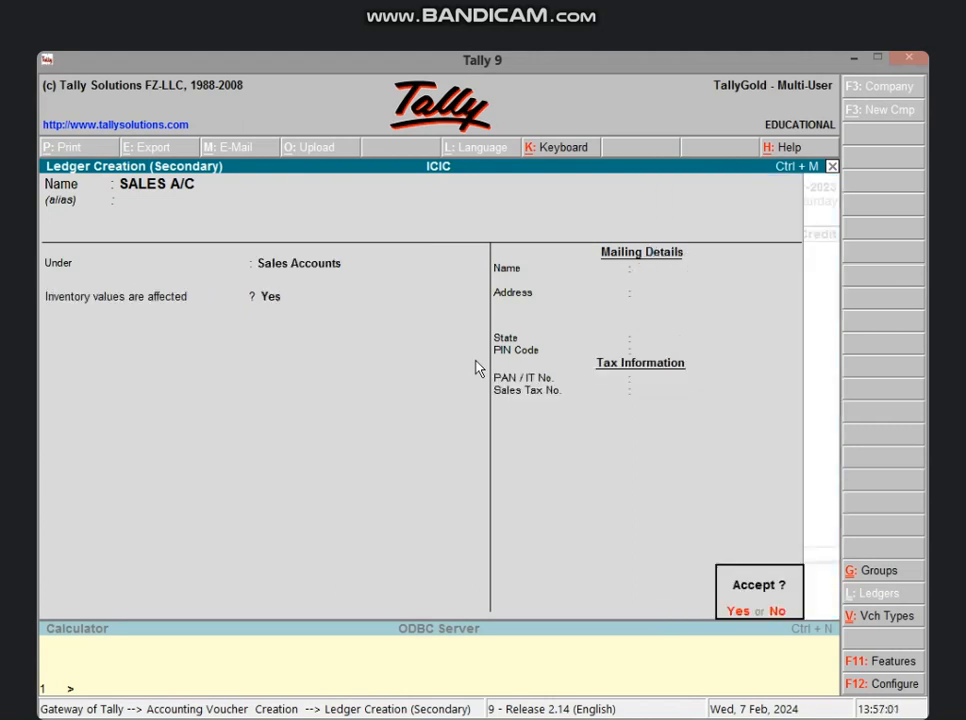
{"action": "key", "text": "Return"}
Credit SALES A/C with 25,000, enter the narration "BEING GOODS SOLD ON CASH" and save the voucher
{"action": "key", "text": "Return"}
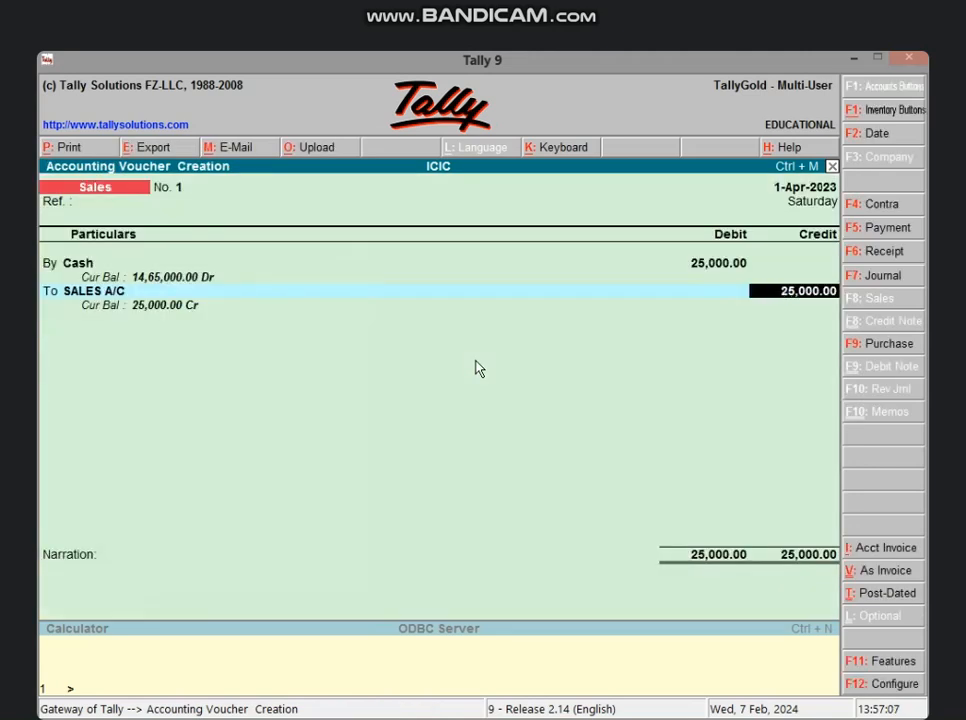
{"action": "key", "text": "Return"}
{"action": "type", "text": "B"}
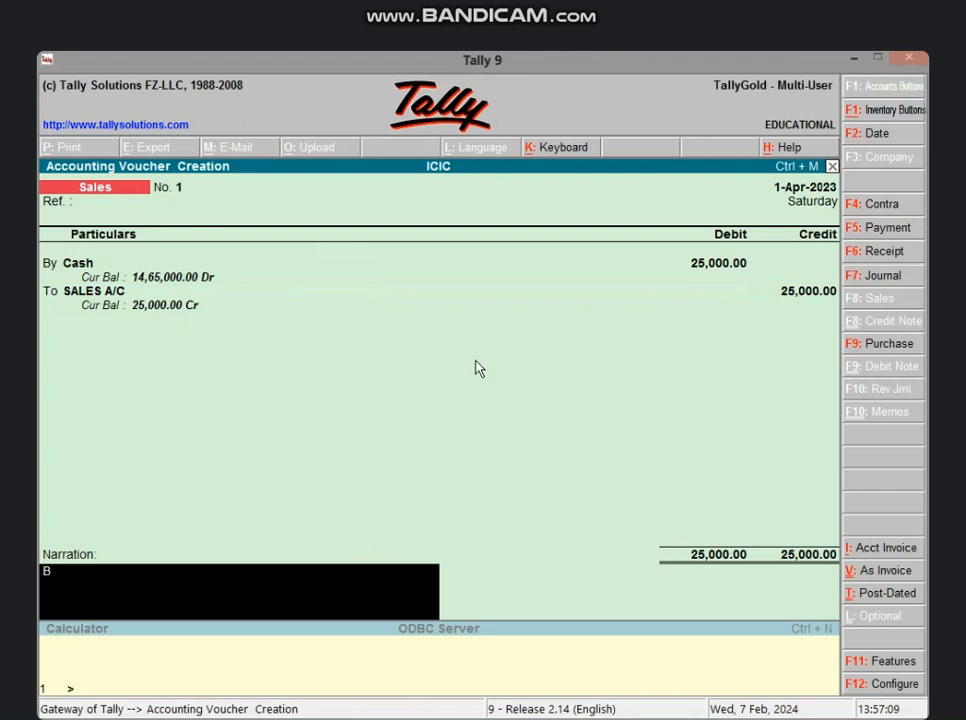
{"action": "type", "text": "EING GOODS SOL"}
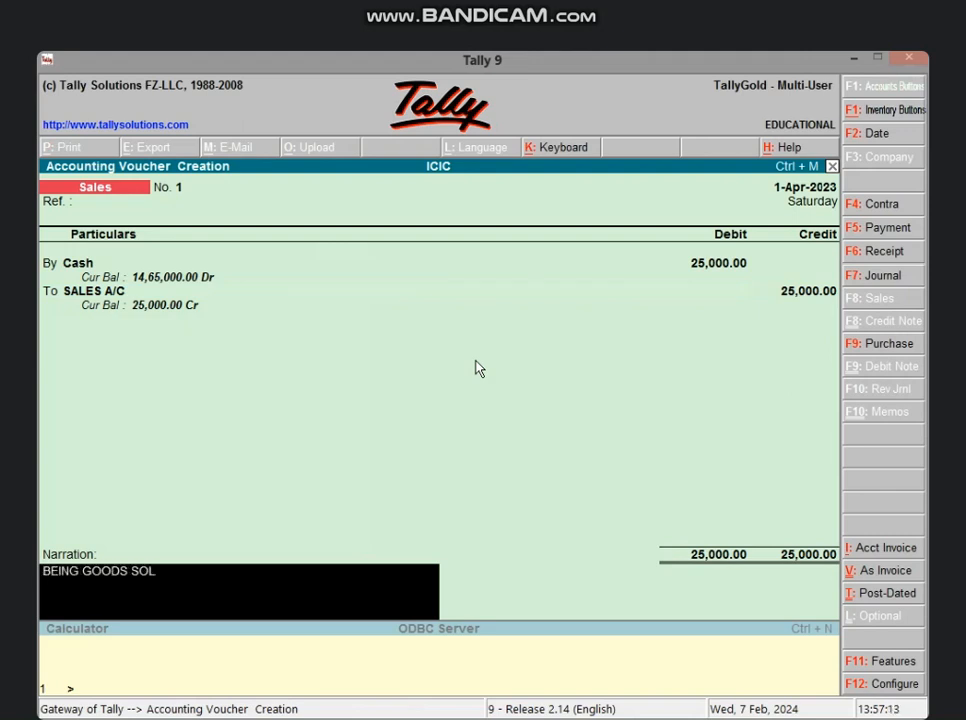
{"action": "type", "text": "D ON CASH"}
{"action": "key", "text": "Return"}
{"action": "key", "text": "Return"}
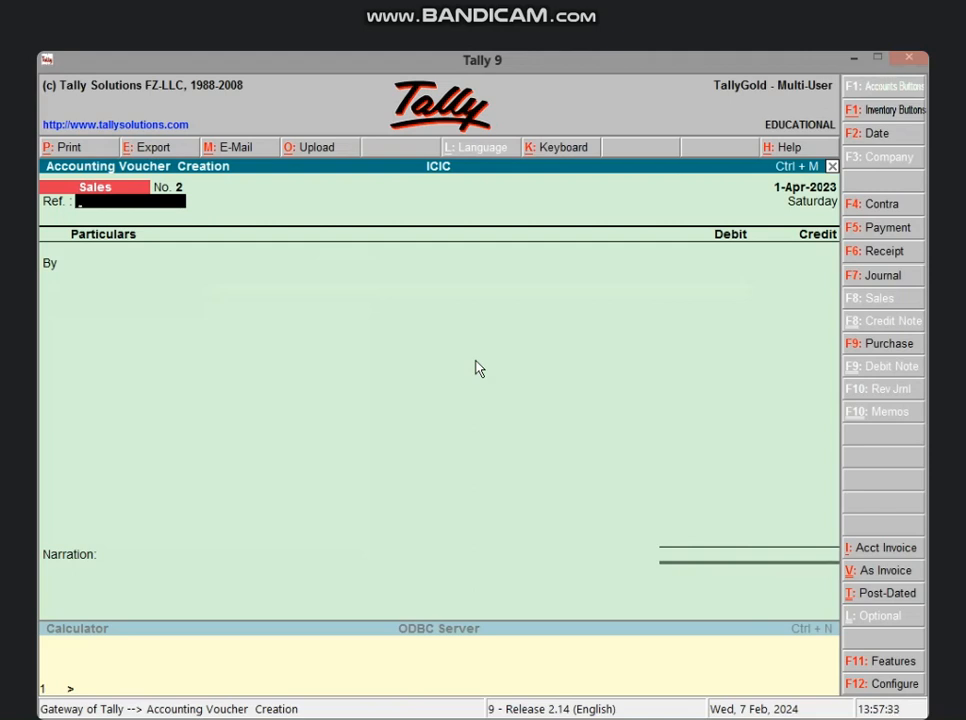
Start a new ledger from the second sales voucher's debit line and enter the credit customer's account name, without an alias
{"action": "key", "text": "Return"}
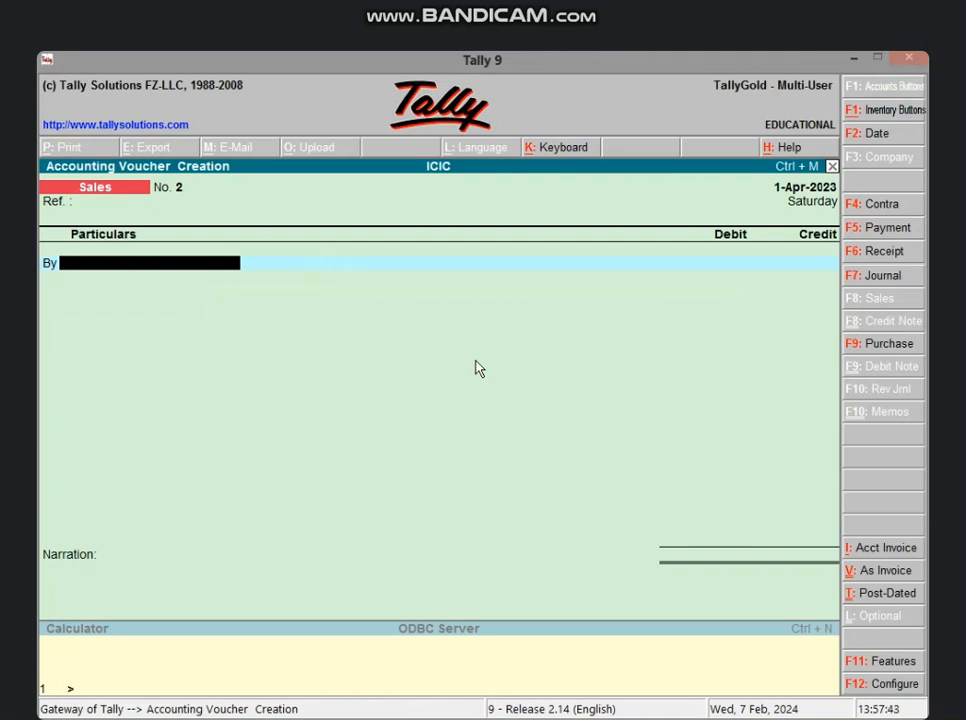
{"action": "key", "text": "alt+c"}
{"action": "type", "text": "MOH"}
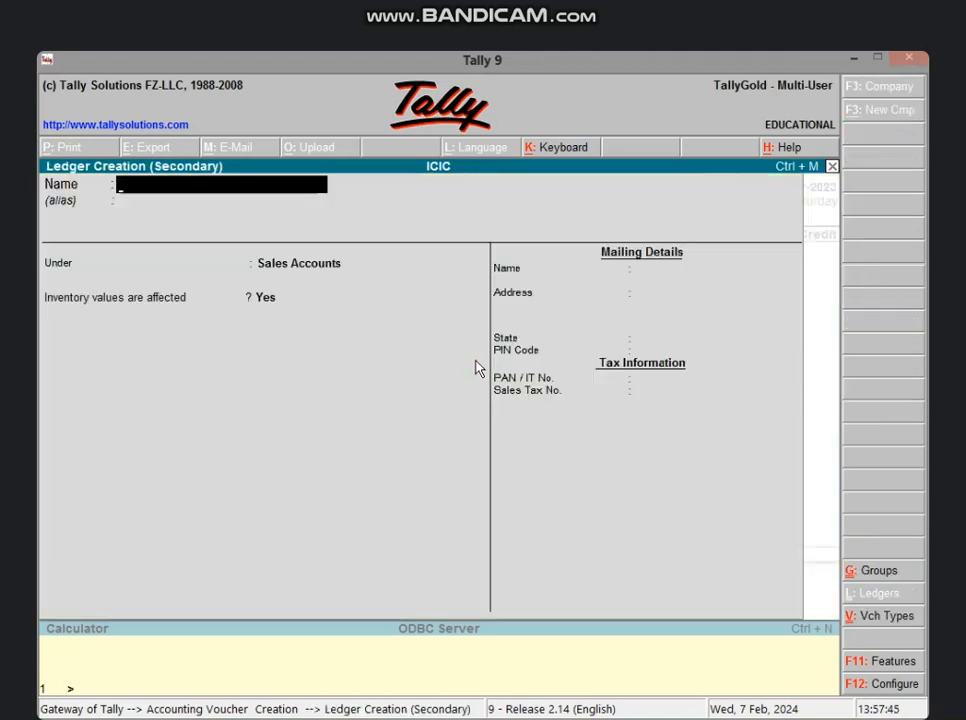
{"action": "type", "text": "AN'S A/C"}
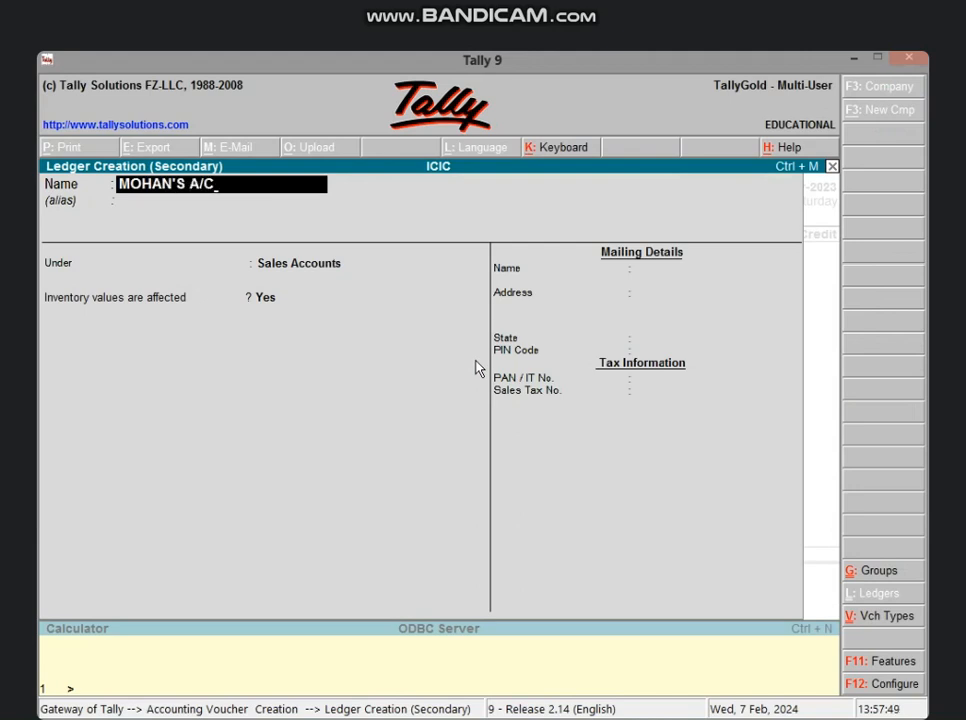
{"action": "key", "text": "Return"}
{"action": "key", "text": "Return"}
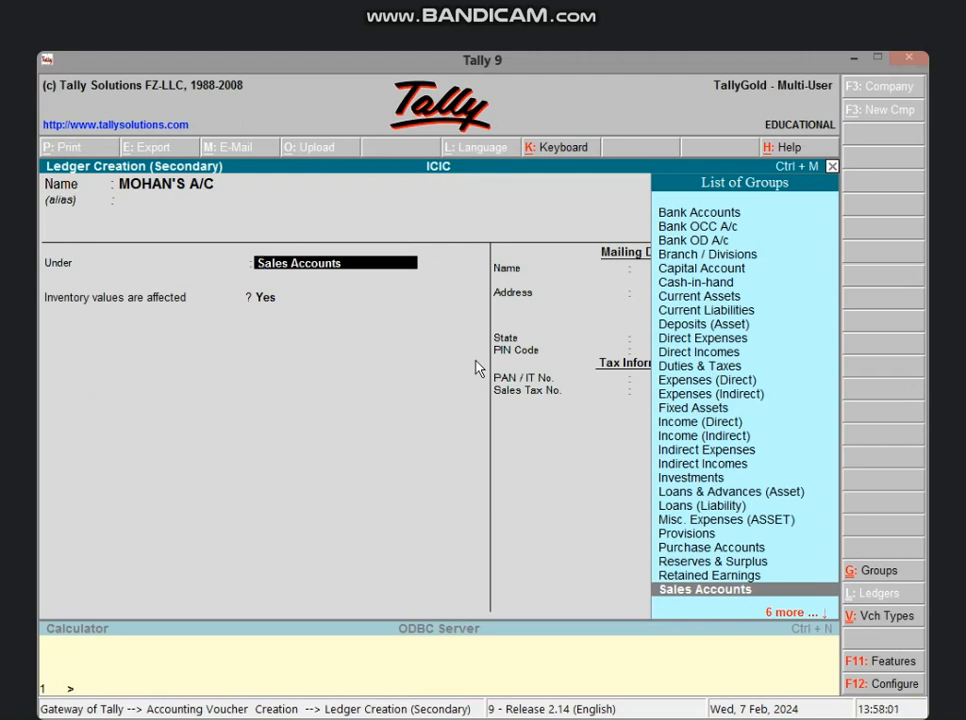
Place the customer's ledger under the Sundry Debtors group
{"action": "type", "text": "S"}
{"action": "key", "text": "Down"}
{"action": "key", "text": "Down"}
{"action": "key", "text": "Down"}
{"action": "key", "text": "Down"}
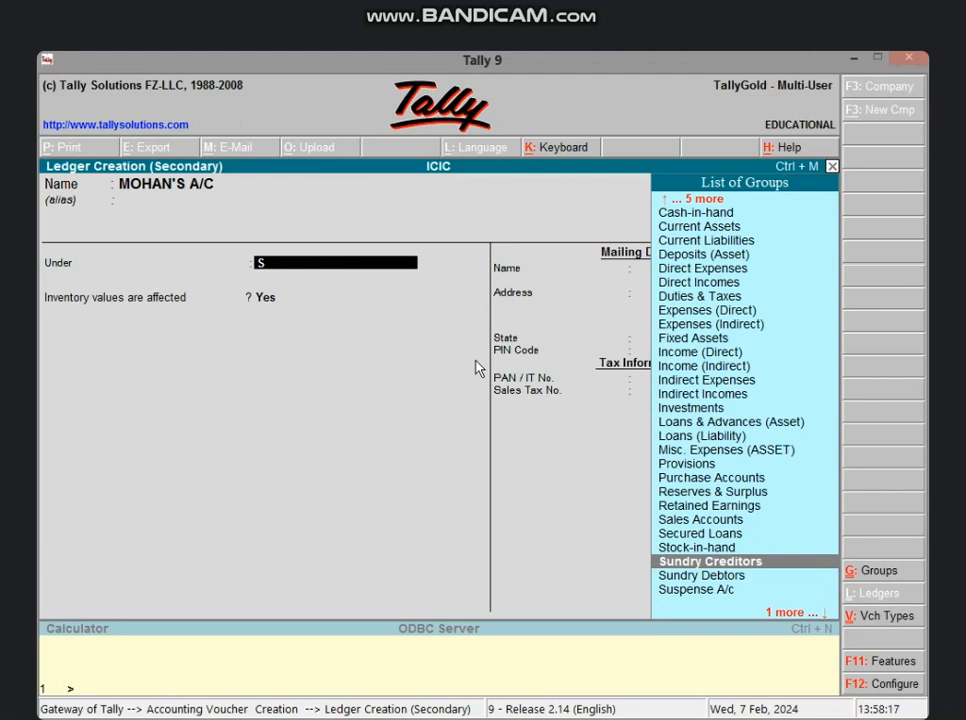
{"action": "key", "text": "Down"}
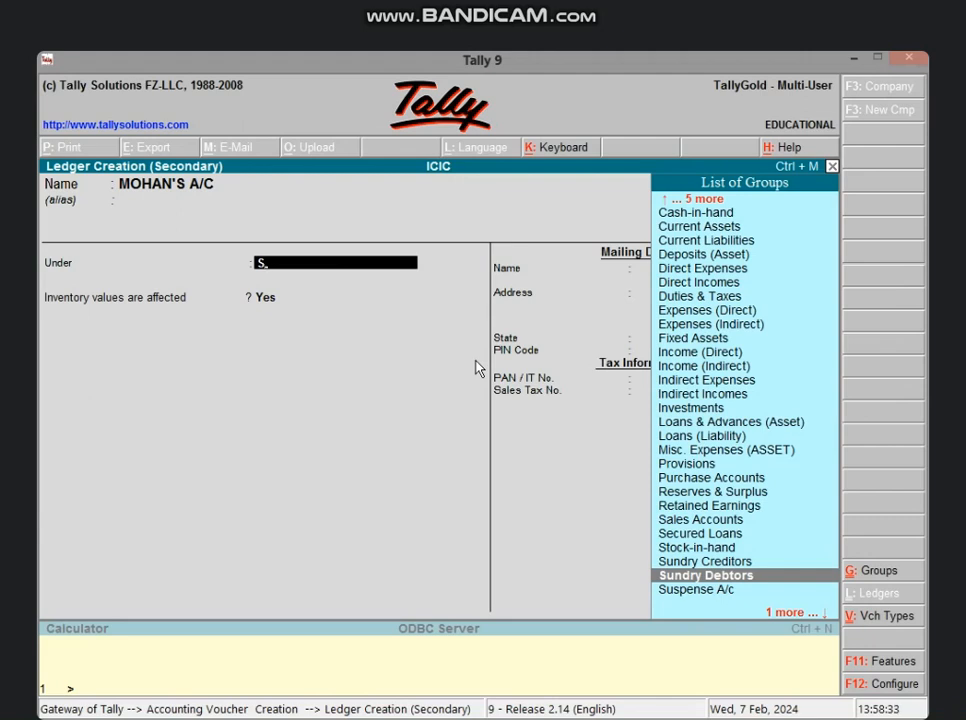
{"action": "key", "text": "Return"}
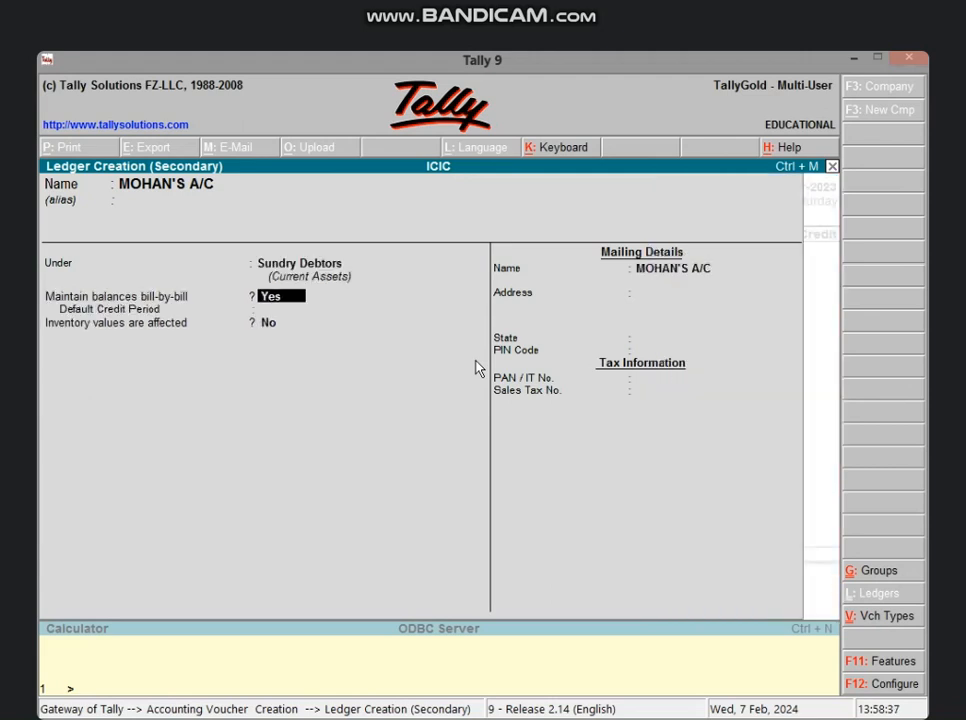
Keep bill-by-bill balances on, set the default credit period to 25 days and save the customer's ledger
{"action": "key", "text": "Return"}
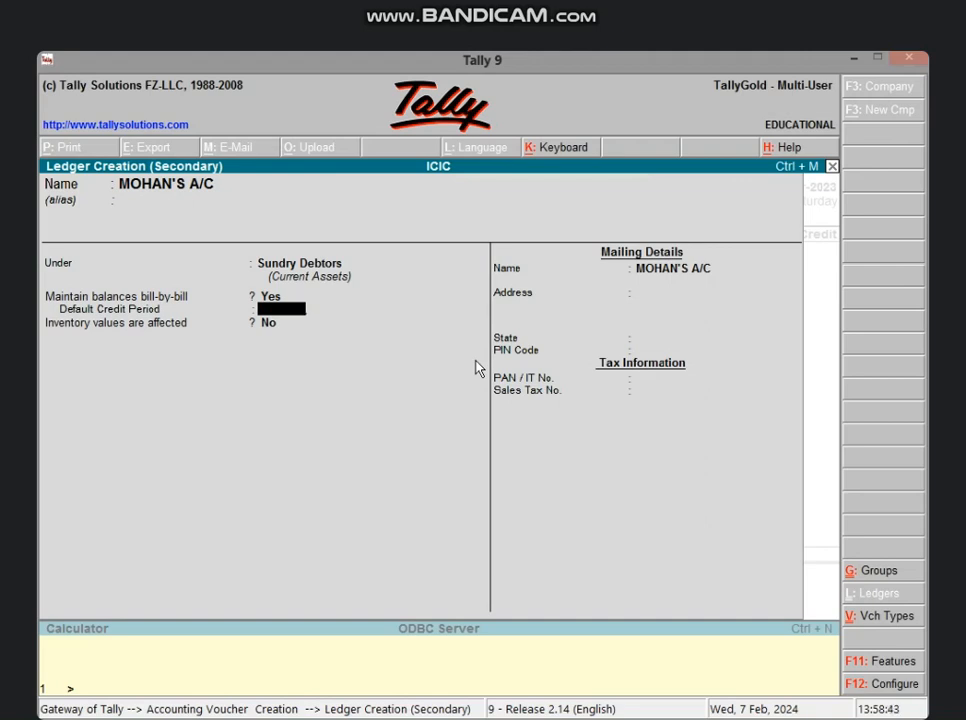
{"action": "type", "text": "25"}
{"action": "key", "text": "Return"}
{"action": "key", "text": "Return"}
{"action": "key", "text": "Return"}
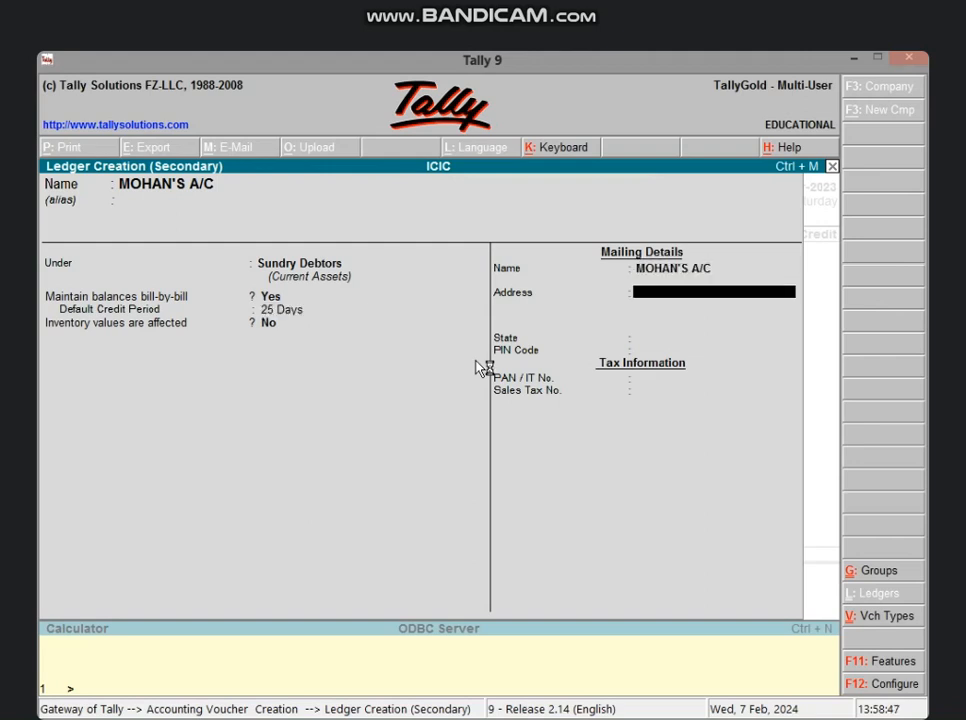
{"action": "key", "text": "Return"}
{"action": "key", "text": "Return"}
{"action": "key", "text": "Return"}
{"action": "key", "text": "Return"}
{"action": "key", "text": "Return"}
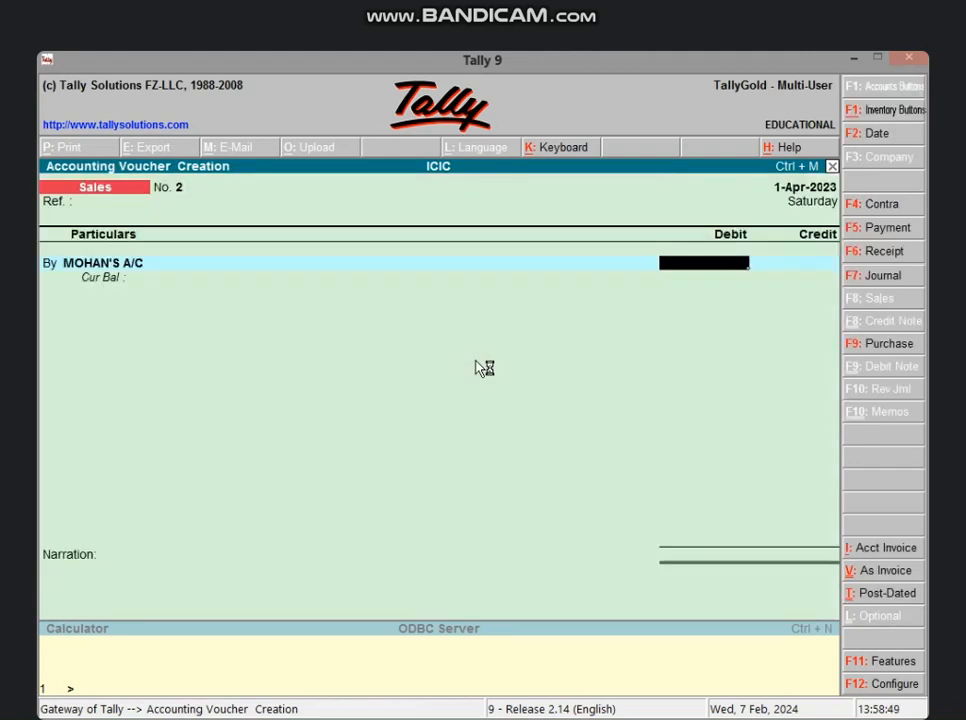
Debit the customer's account with 15,000, allocating the full amount to New Ref 2 with 25 credit days
{"action": "type", "text": "15000"}
{"action": "key", "text": "Return"}
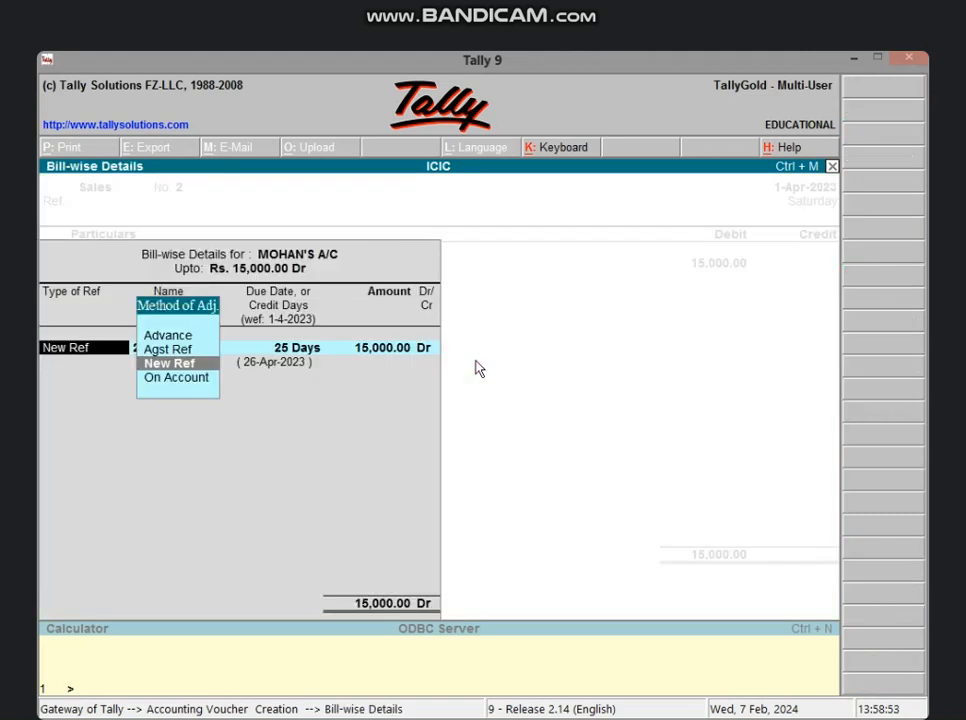
{"action": "key", "text": "Return"}
{"action": "key", "text": "Return"}
{"action": "key", "text": "Return"}
{"action": "key", "text": "Return"}
{"action": "key", "text": "Return"}
{"action": "key", "text": "Return"}
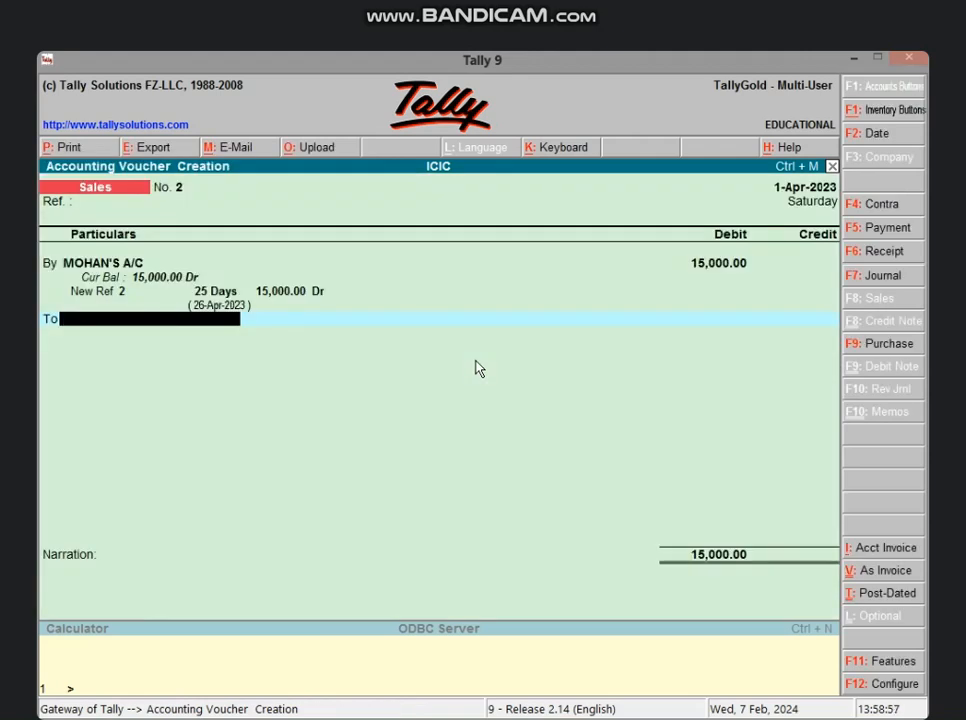
Credit SALES A/C with 15,000 without inventory allocation and save the voucher with no narration
{"action": "type", "text": "SA"}
{"action": "key", "text": "Return"}
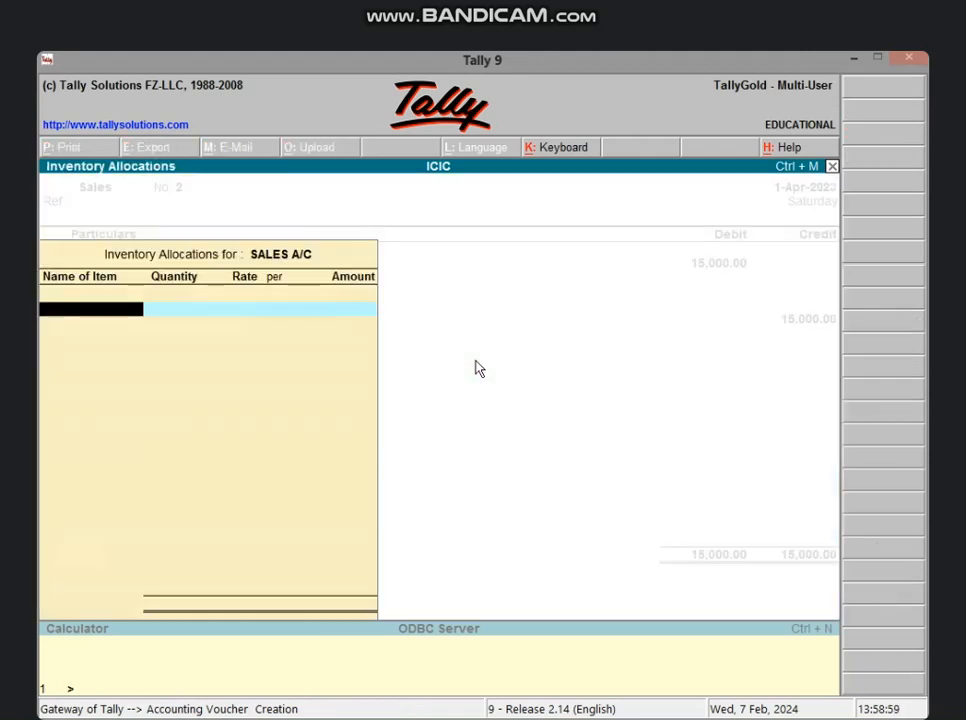
{"action": "key", "text": "Return"}
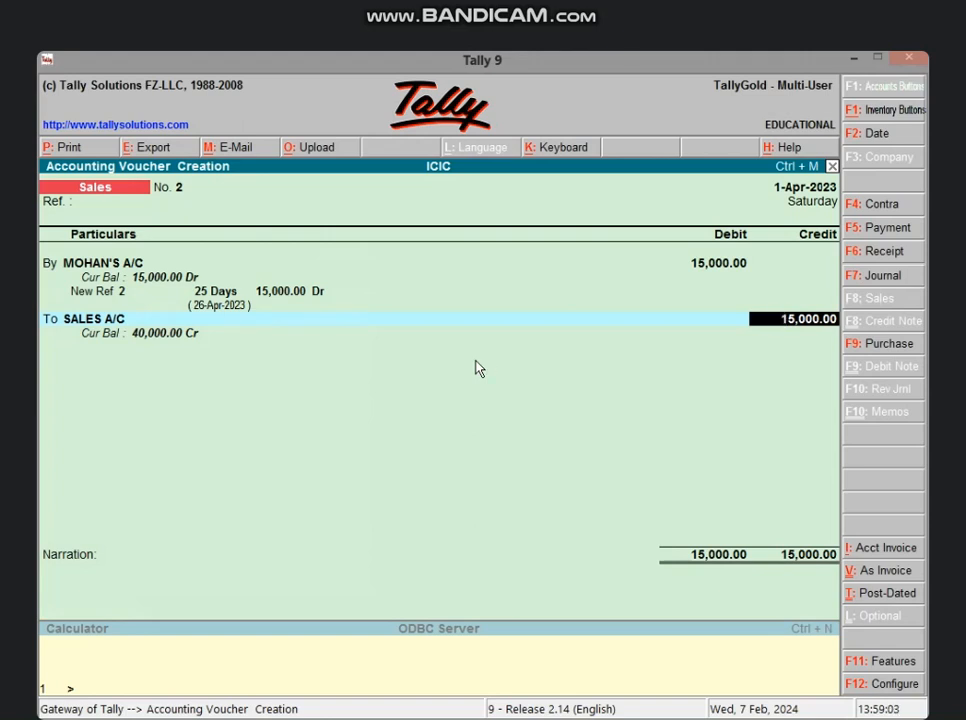
{"action": "key", "text": "Return"}
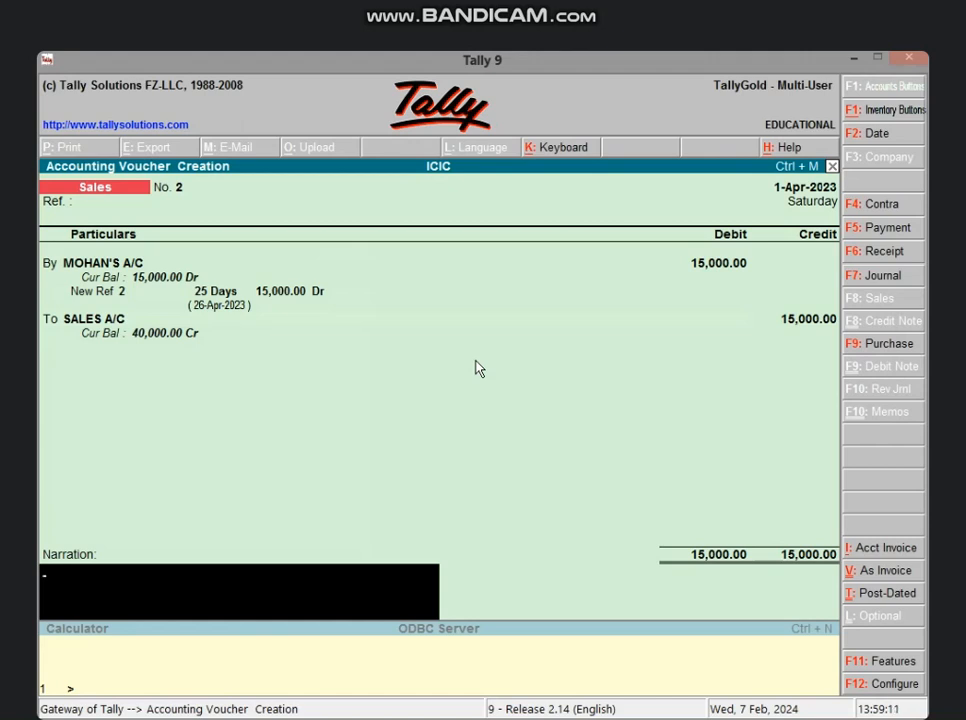
{"action": "key", "text": "Return"}
{"action": "key", "text": "Return"}
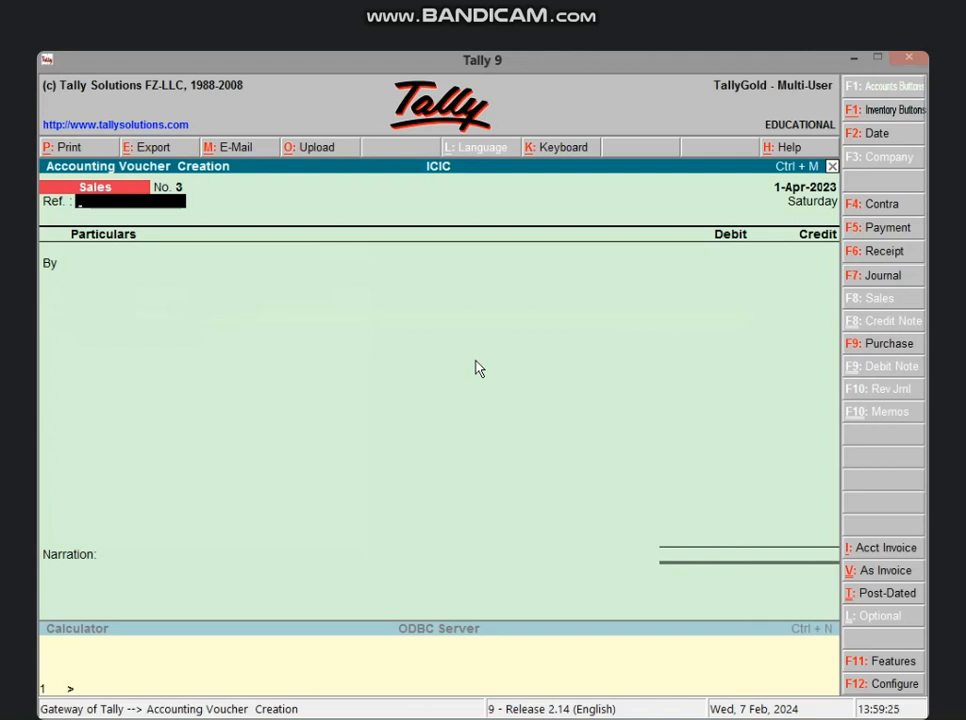
Debit BANK A/C with 25,000 in the third sales voucher, leaving the reference blank
{"action": "key", "text": "Return"}
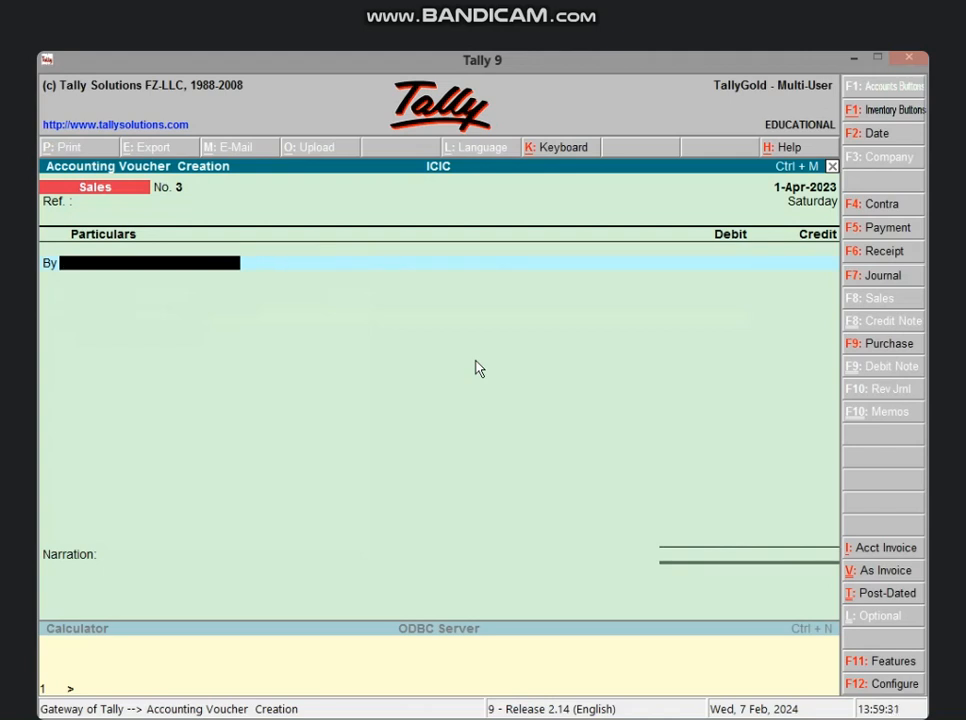
{"action": "type", "text": "B"}
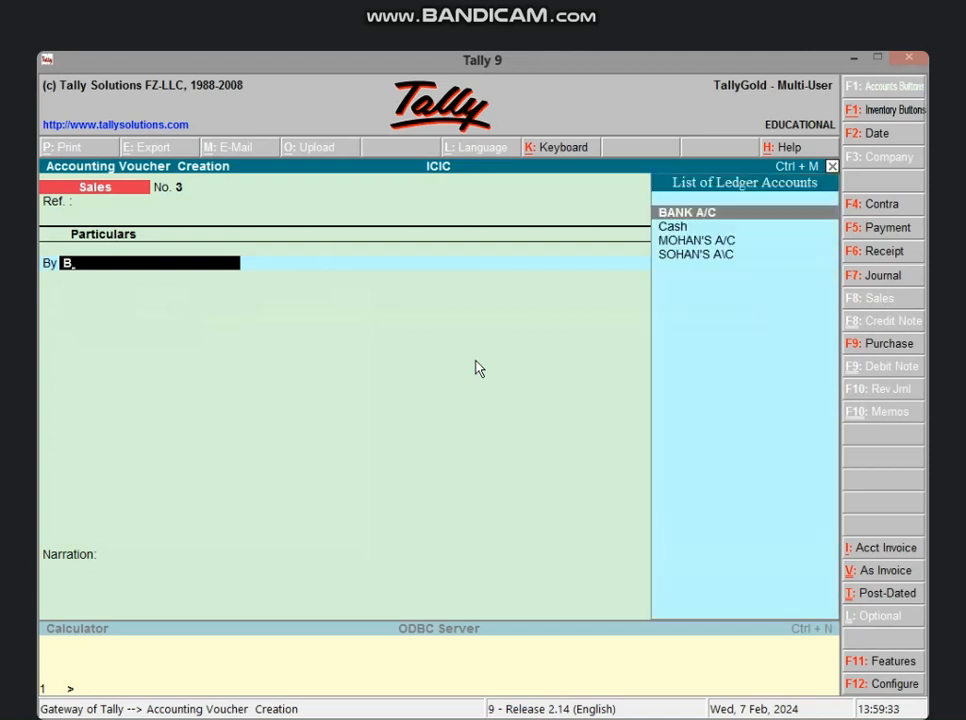
{"action": "key", "text": "Return"}
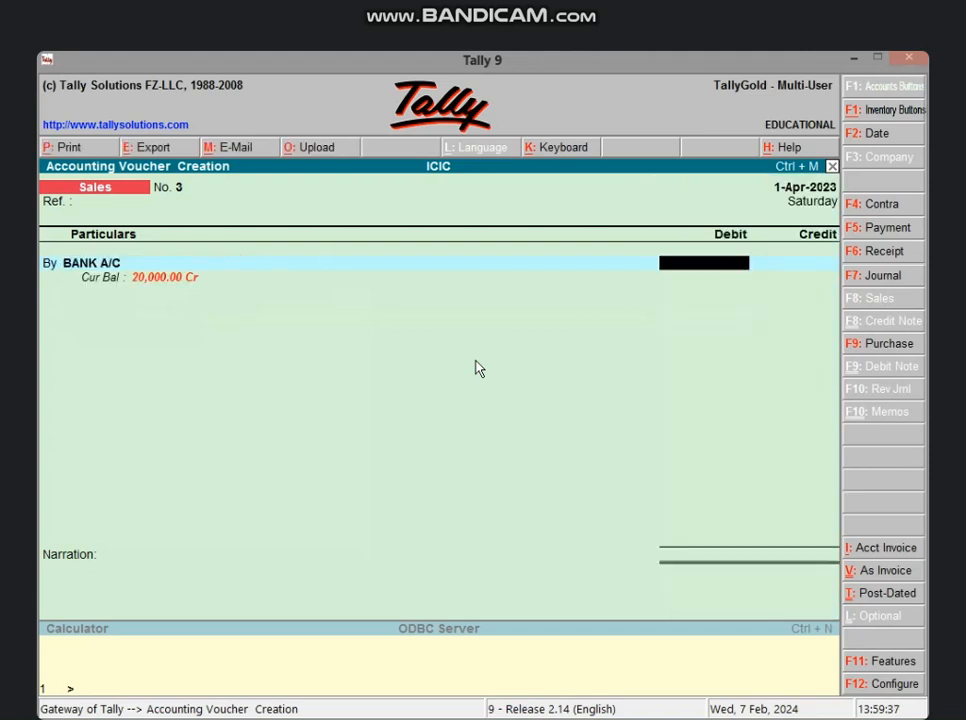
{"action": "type", "text": "25000"}
{"action": "key", "text": "Return"}
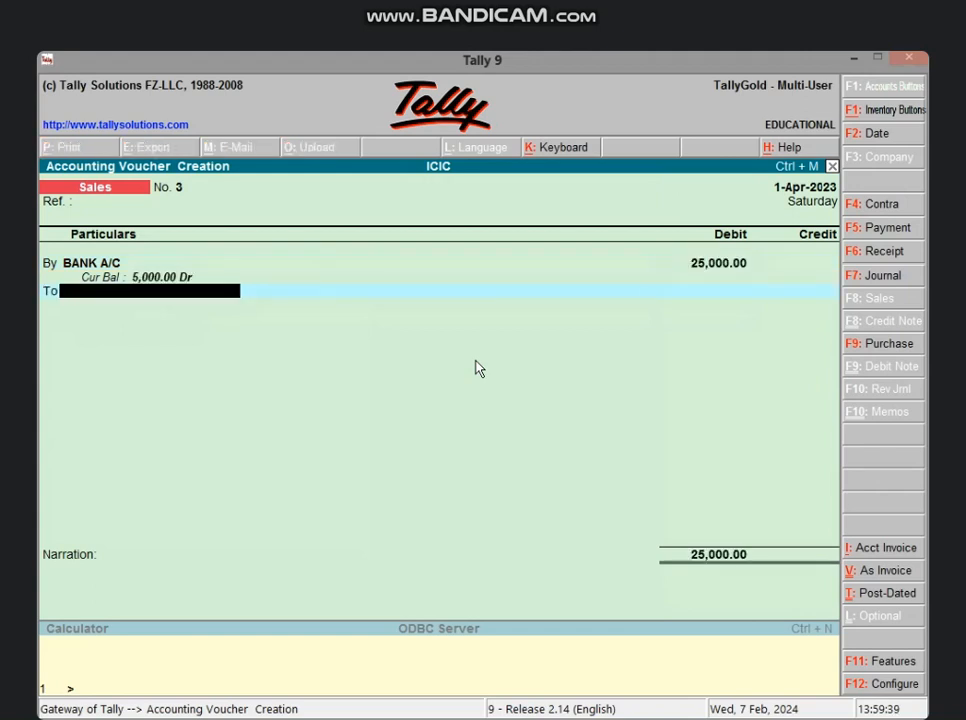
Credit SALES A/C with 25,000 without inventory allocation and save the voucher, leaving the cheque number narration blank
{"action": "type", "text": "SA"}
{"action": "key", "text": "Return"}
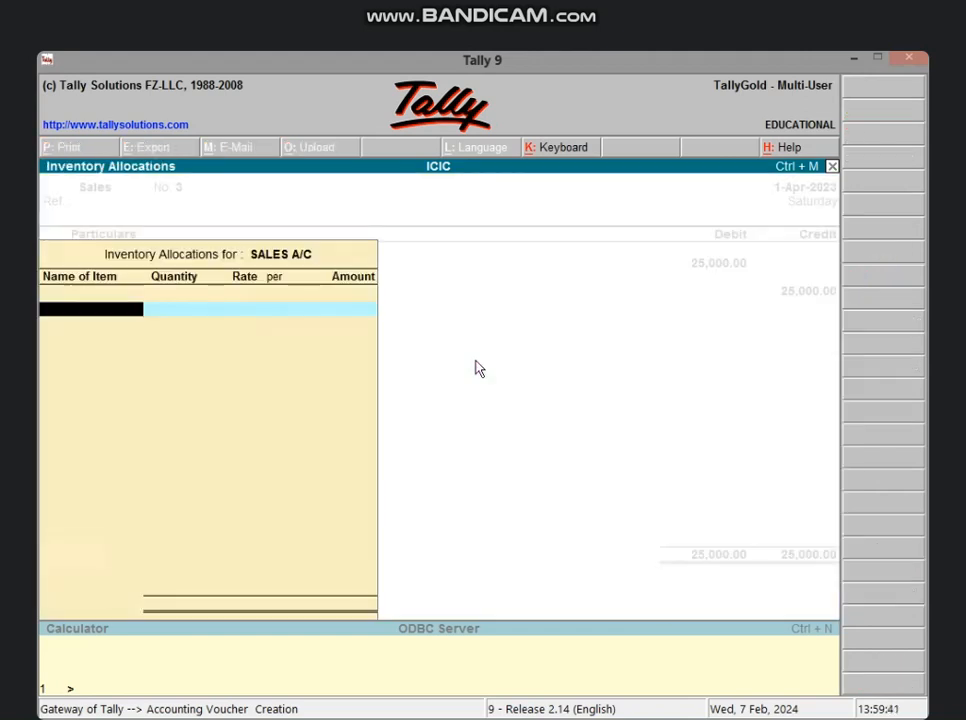
{"action": "key", "text": "Return"}
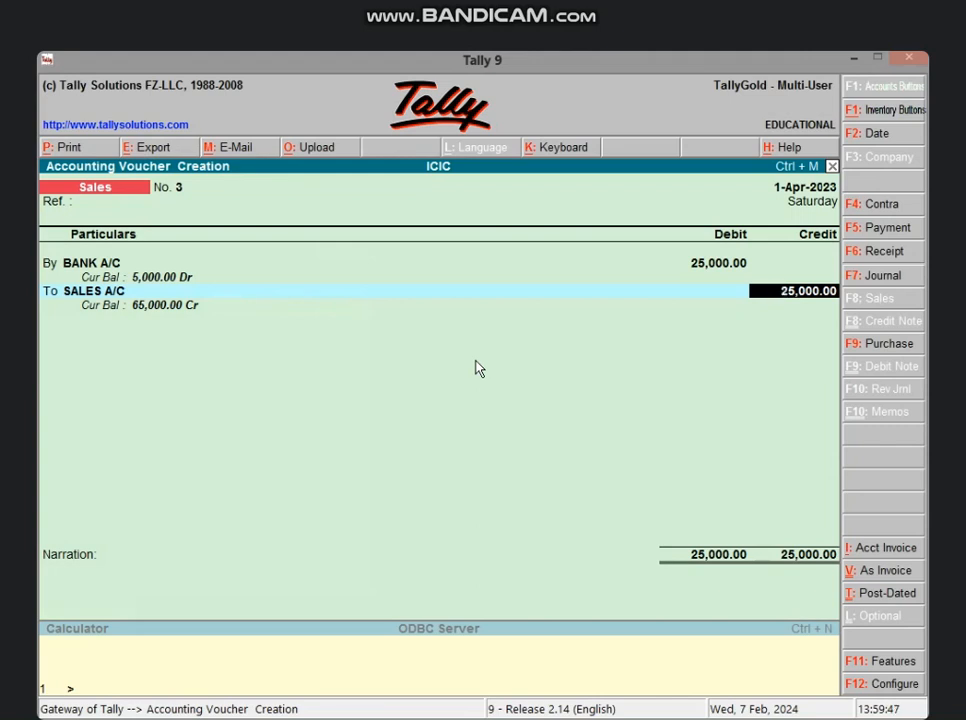
{"action": "key", "text": "Return"}
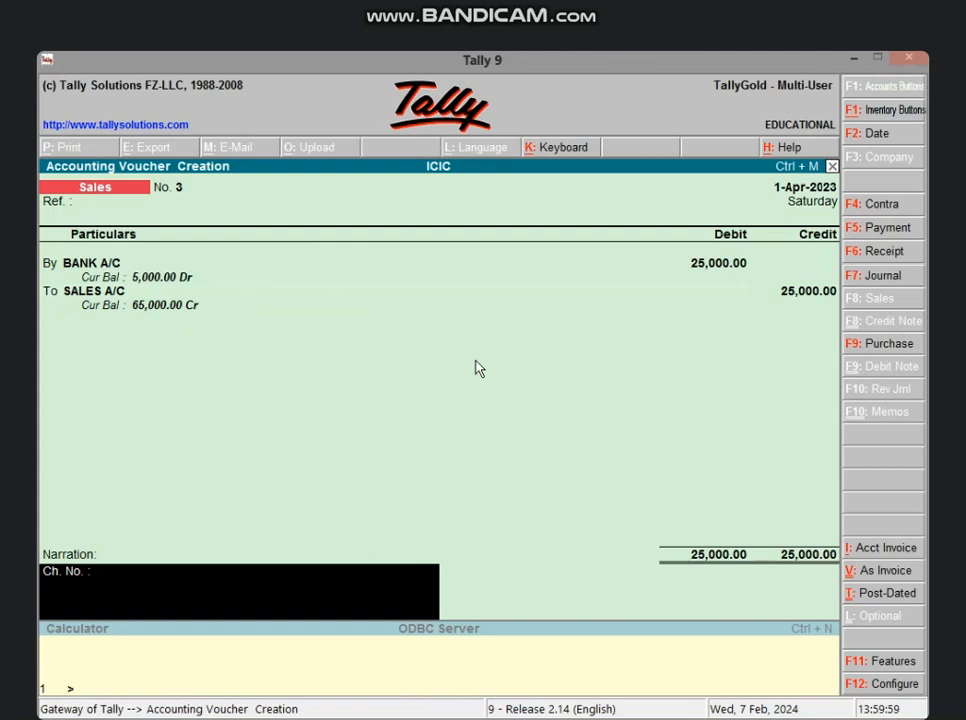
{"action": "key", "text": "Return"}
{"action": "key", "text": "Return"}
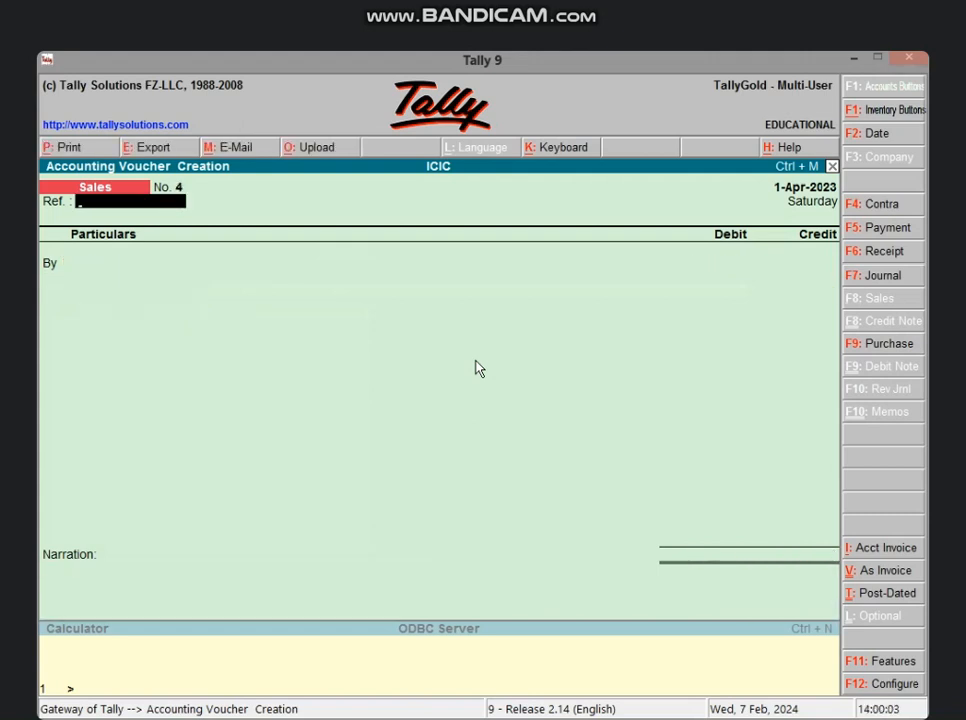
Leave voucher creation without starting a fourth sales voucher and quit the accounting program
{"action": "key", "text": "Escape"}
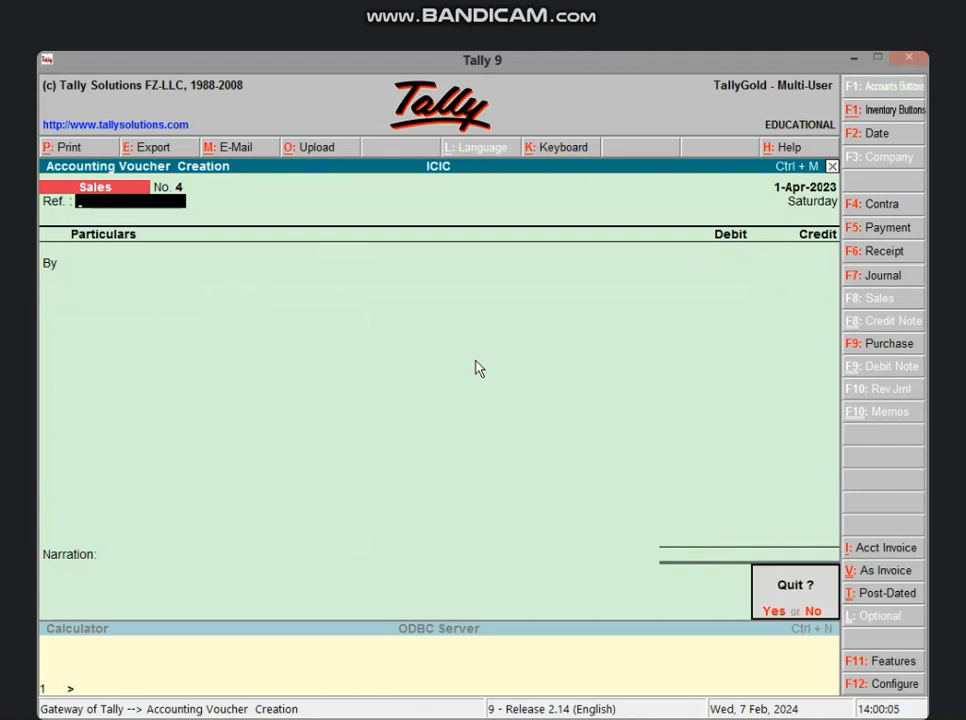
{"action": "key", "text": "y"}
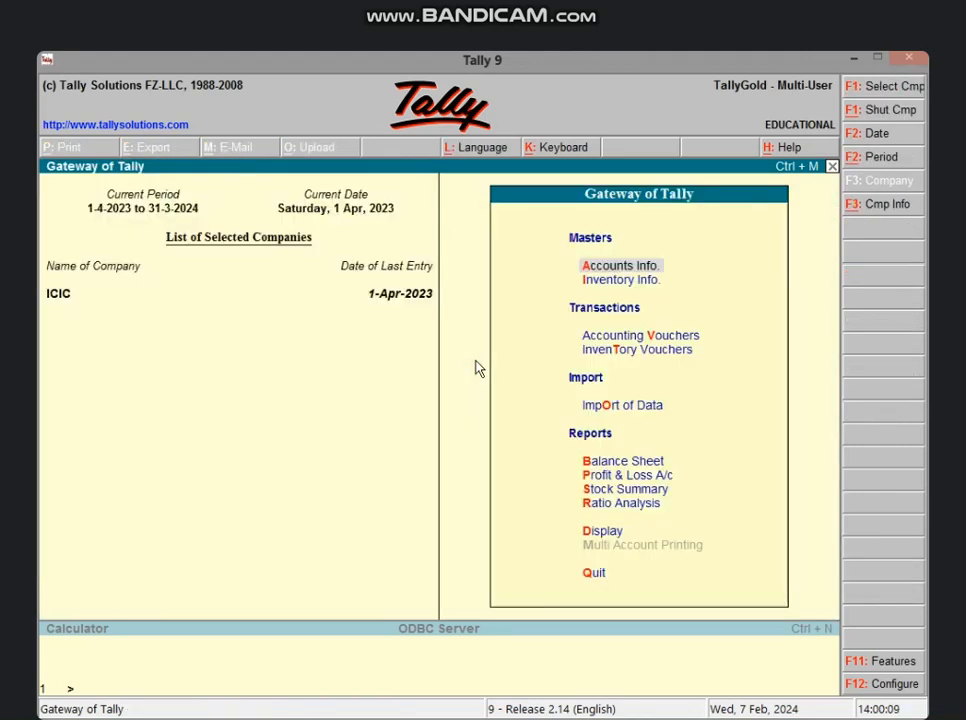
{"action": "key", "text": "Escape"}
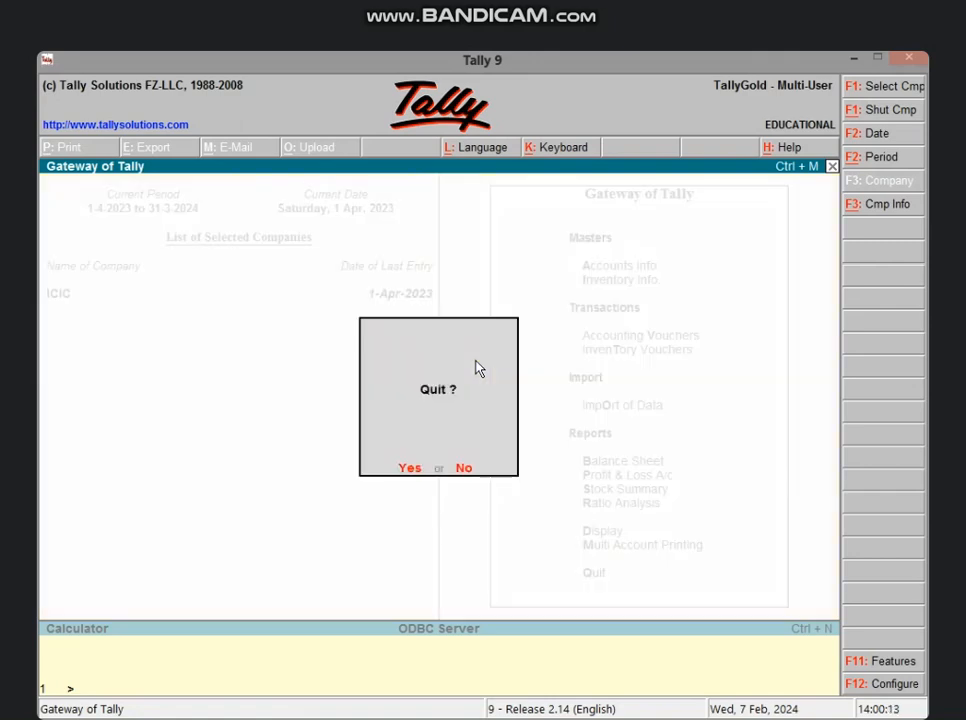
{"action": "key", "text": "Return"}
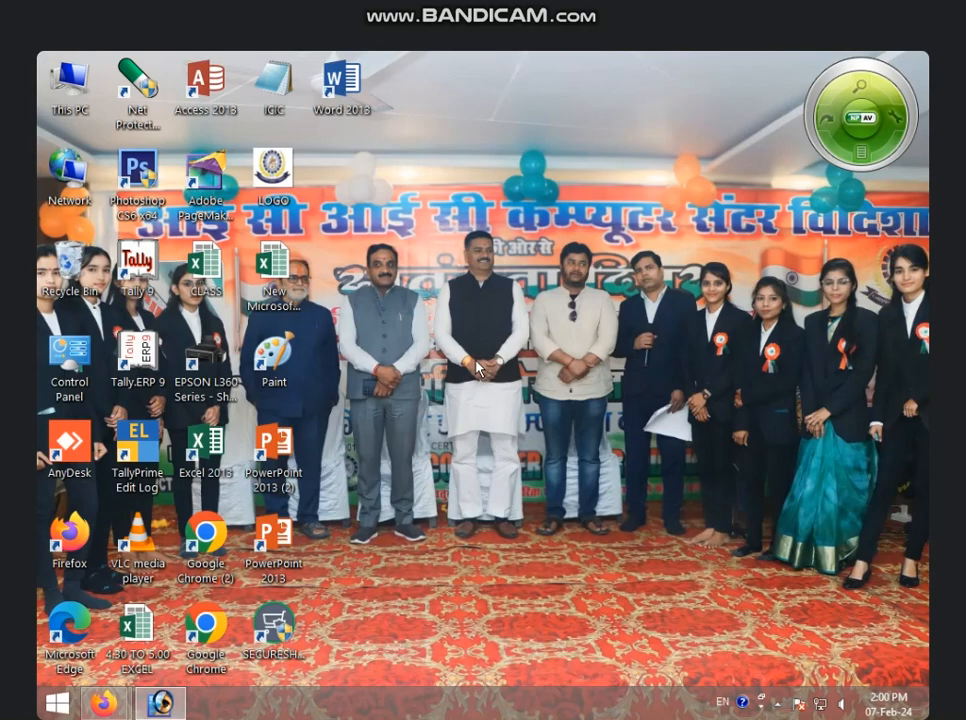